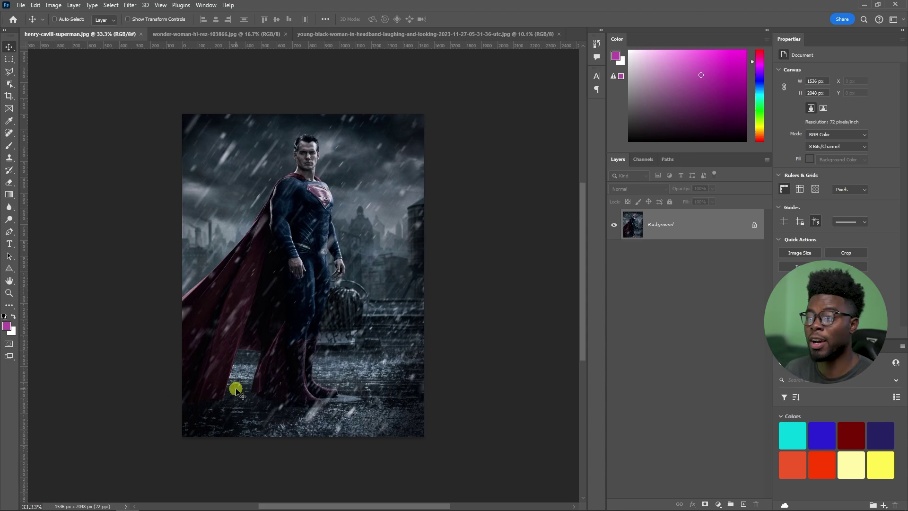
# View the Wonder Woman photo, then return to the Superman photo
pyautogui.click(215, 34)
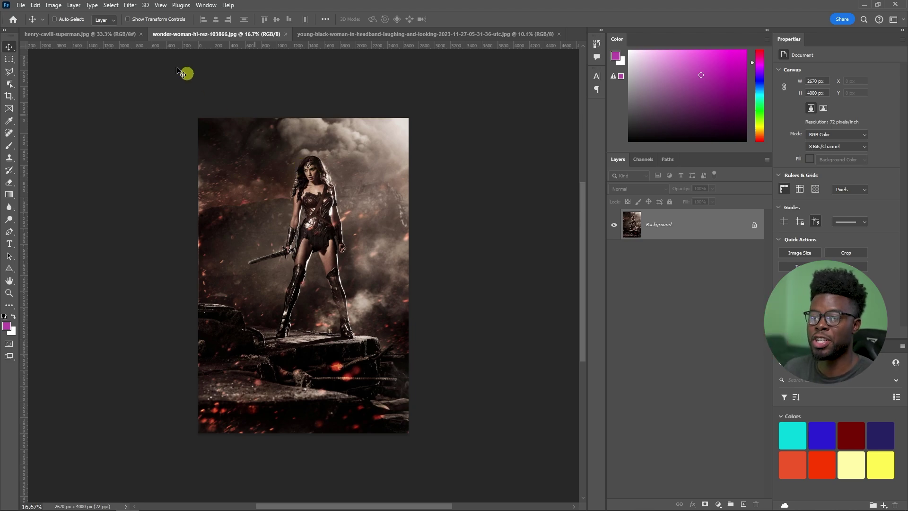
pyautogui.click(102, 34)
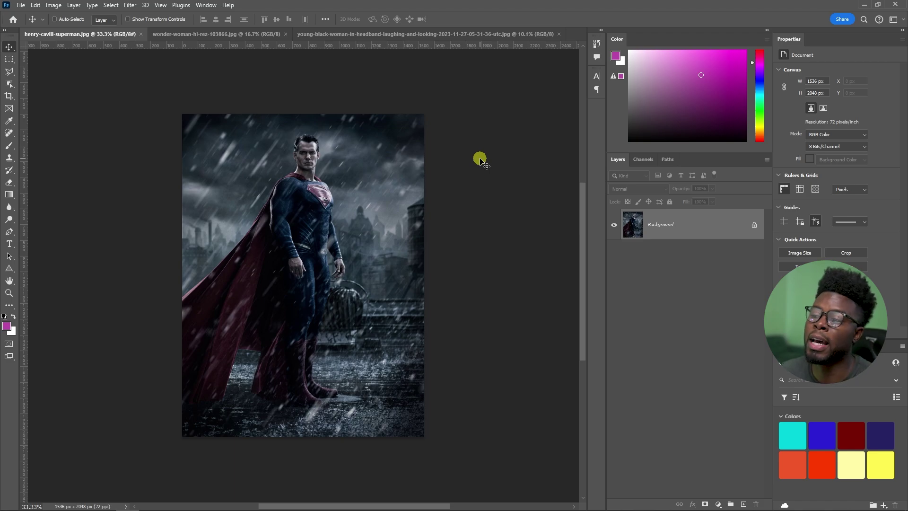
# Start a crop on the Superman photo and widen it equally on both sides to 3508 px
pyautogui.press('c')
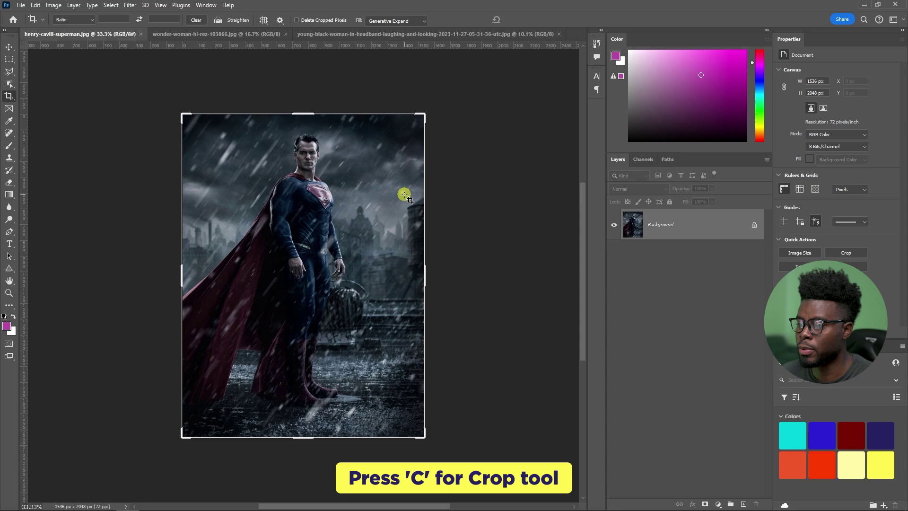
pyautogui.scroll(-2, 372, 192)
pyautogui.scroll(-2, 368, 191)
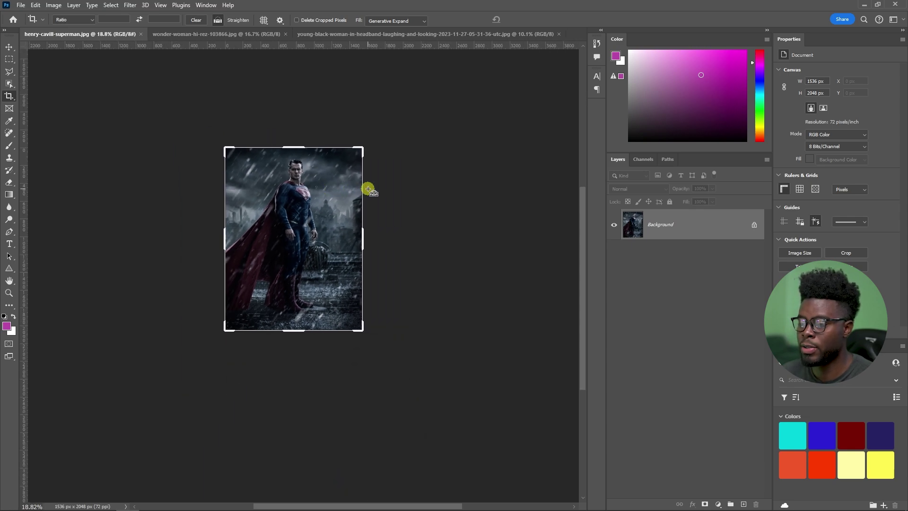
pyautogui.scroll(-1, 302, 197)
pyautogui.scroll(1, 324, 201)
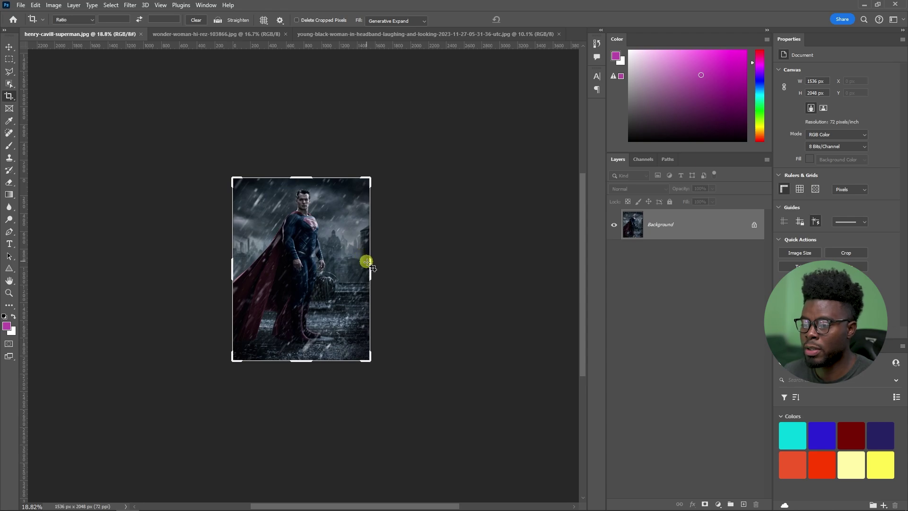
pyautogui.moveTo(369, 266); pyautogui.dragTo(434, 266)
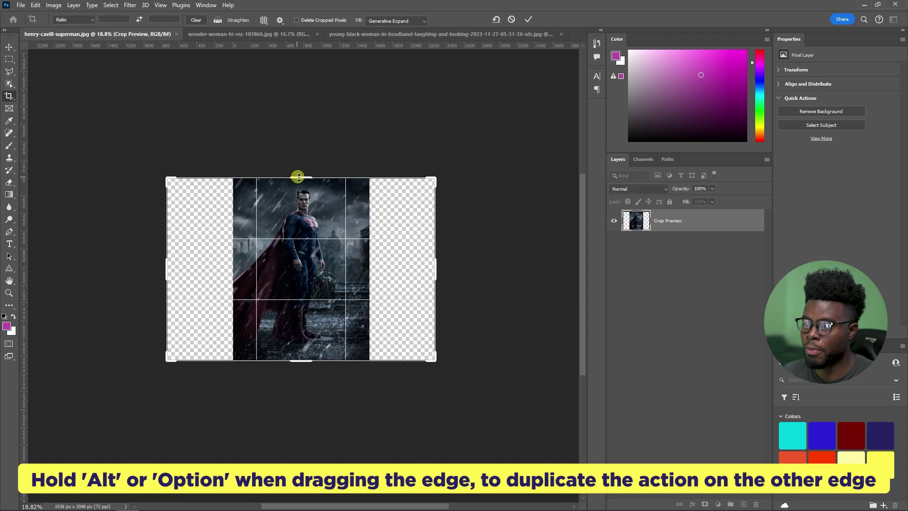
pyautogui.moveTo(434, 270); pyautogui.dragTo(458, 269)
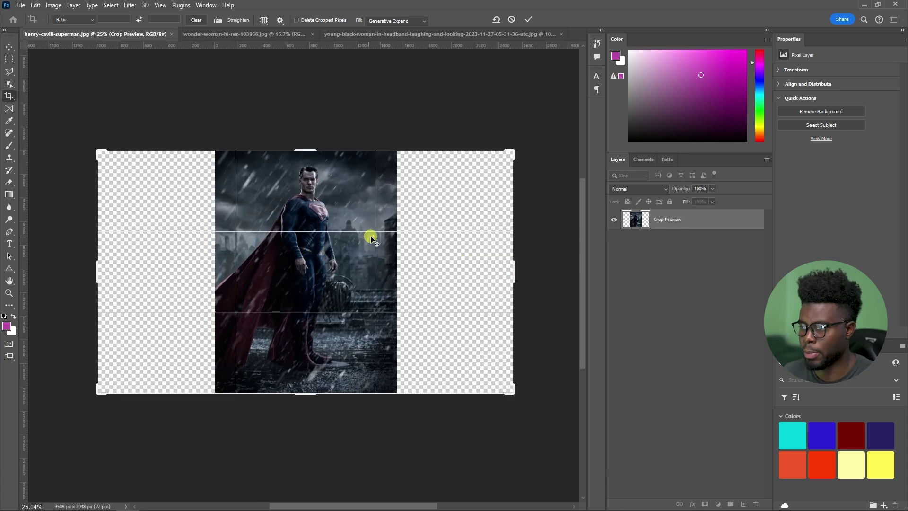
# Set the crop's fill option to Generative Expand
pyautogui.scroll(1, 371, 239)
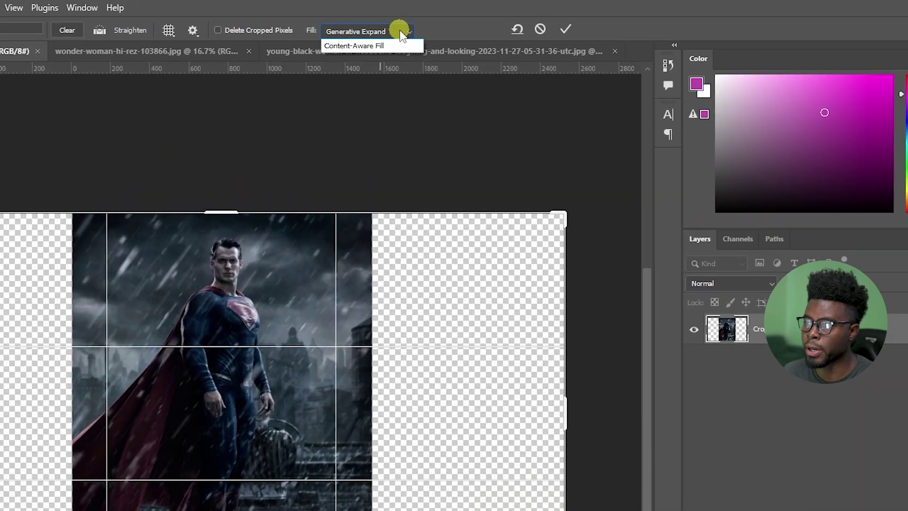
pyautogui.click(423, 21)
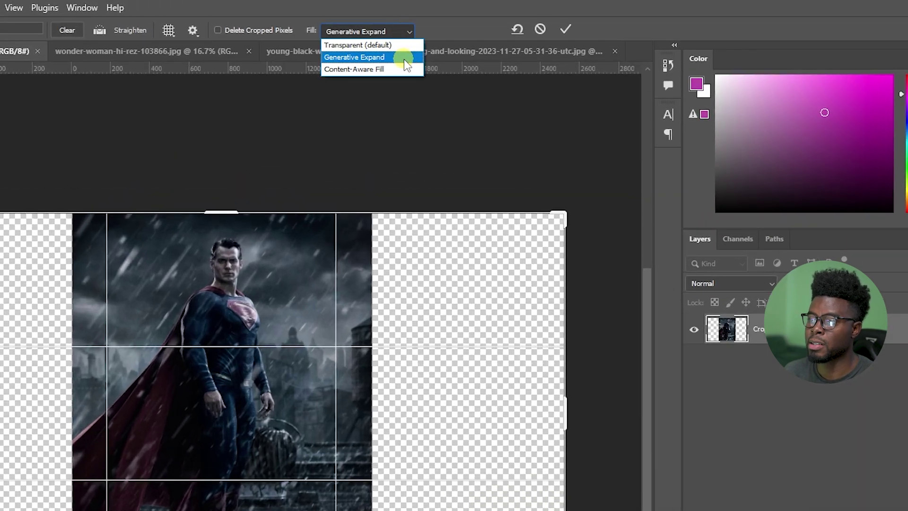
pyautogui.click(404, 59)
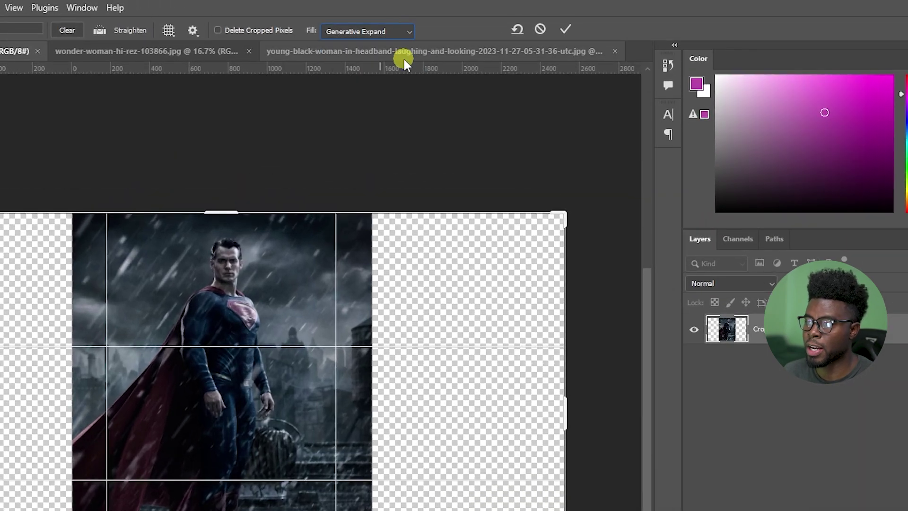
pyautogui.click(397, 31)
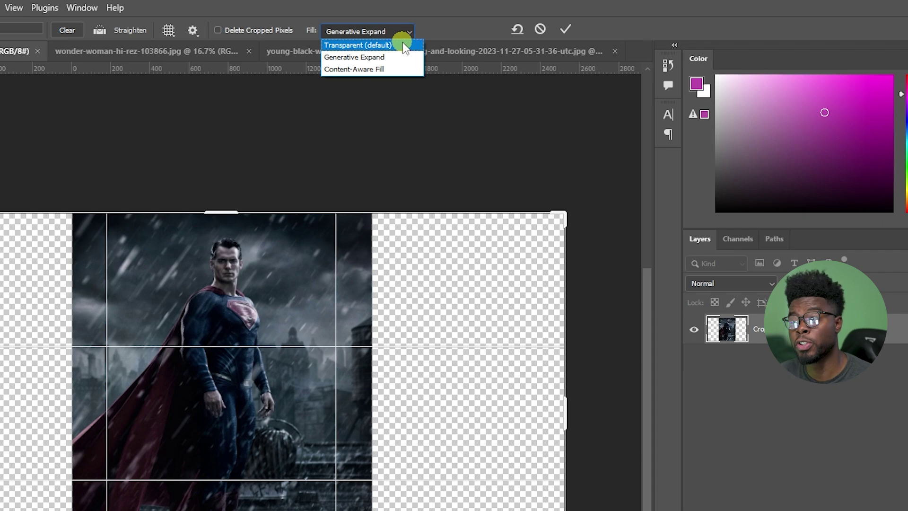
pyautogui.click(402, 44)
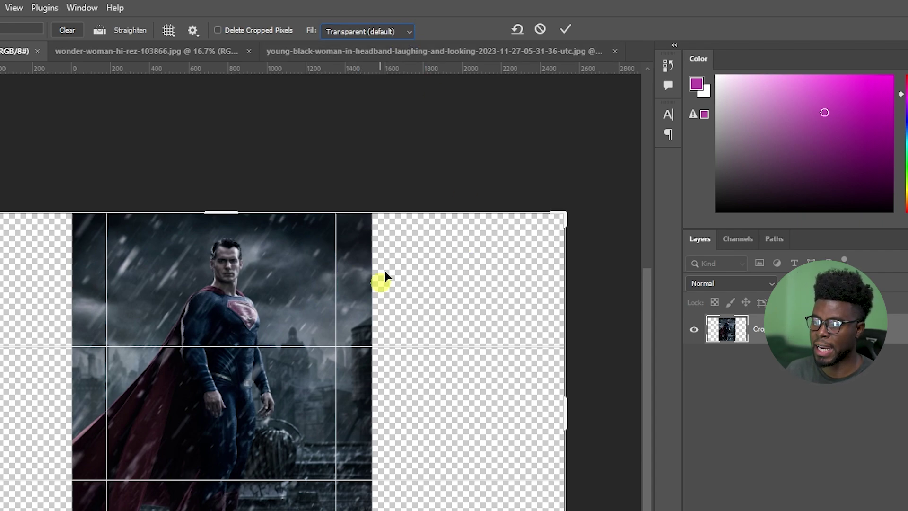
pyautogui.click(399, 31)
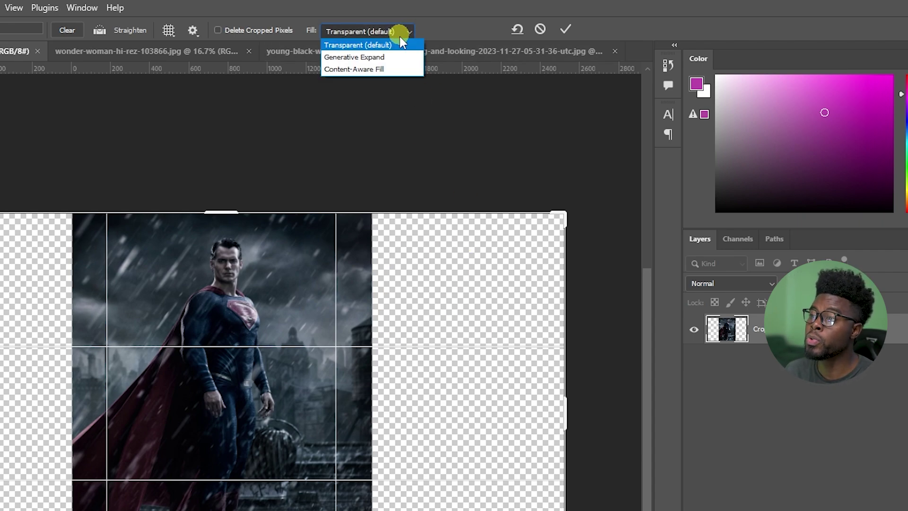
pyautogui.click(398, 59)
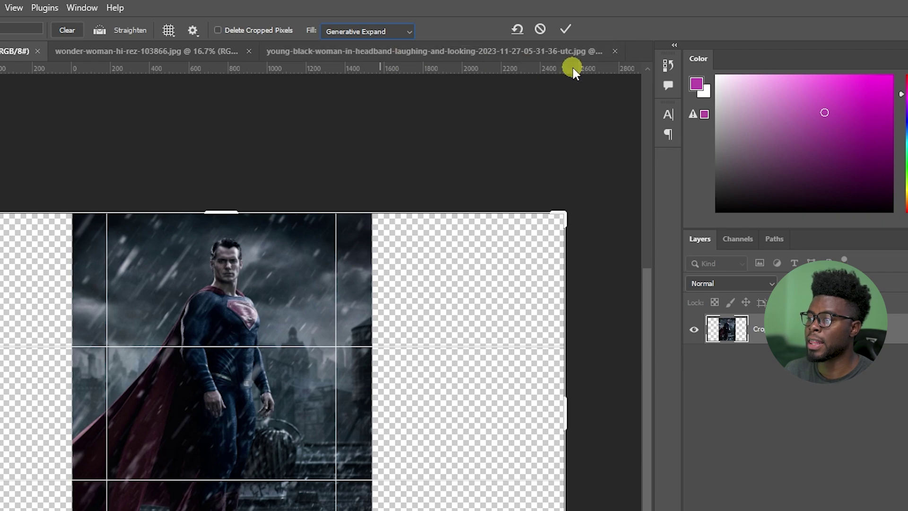
# Commit the 3508 × 2048 px crop and generate the new sides with an empty prompt
pyautogui.click(565, 29)
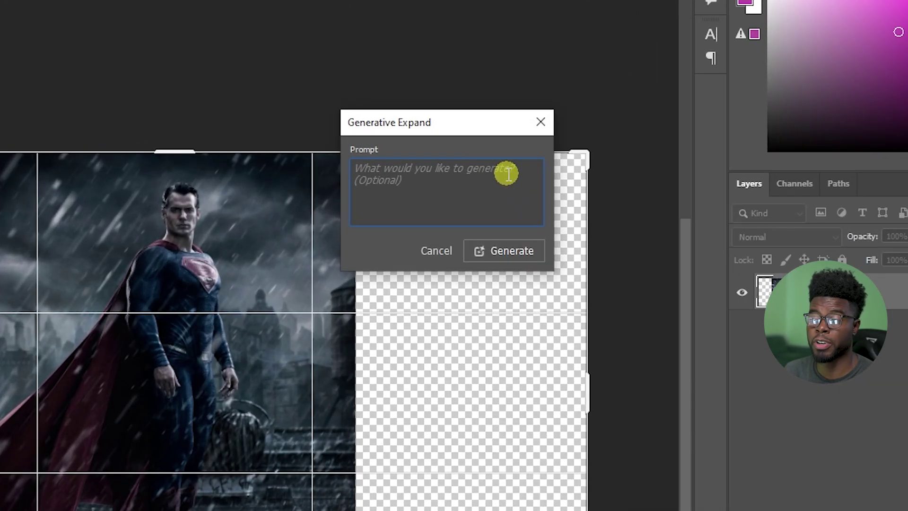
pyautogui.click(517, 249)
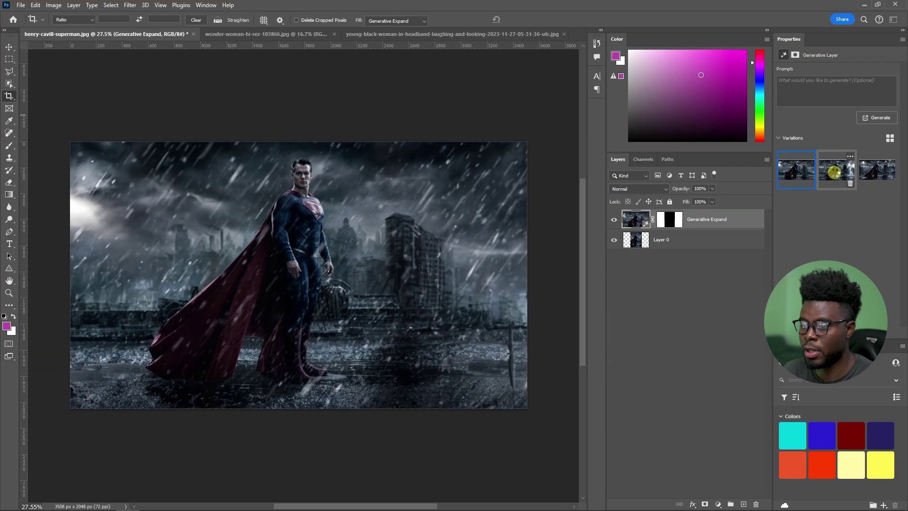
# Compare the three generated variations of the Superman photo's sides
pyautogui.click(793, 171)
pyautogui.click(829, 175)
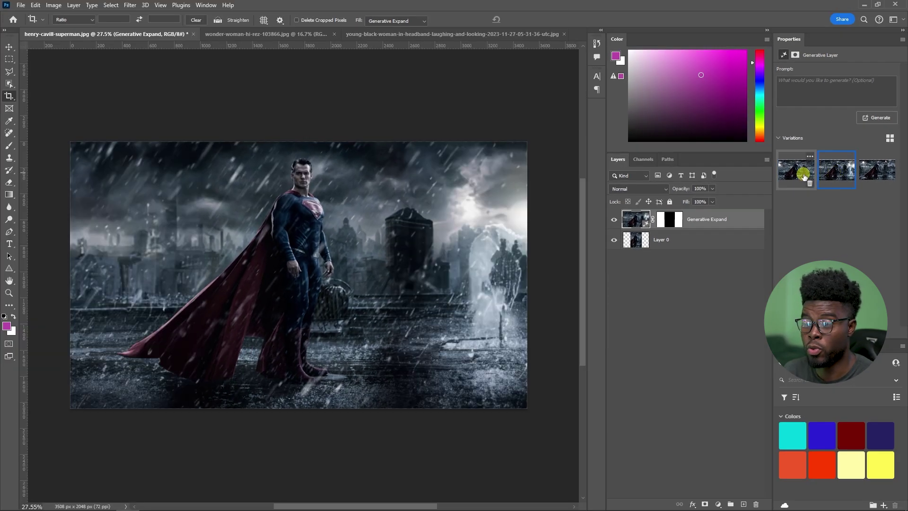
pyautogui.click(831, 173)
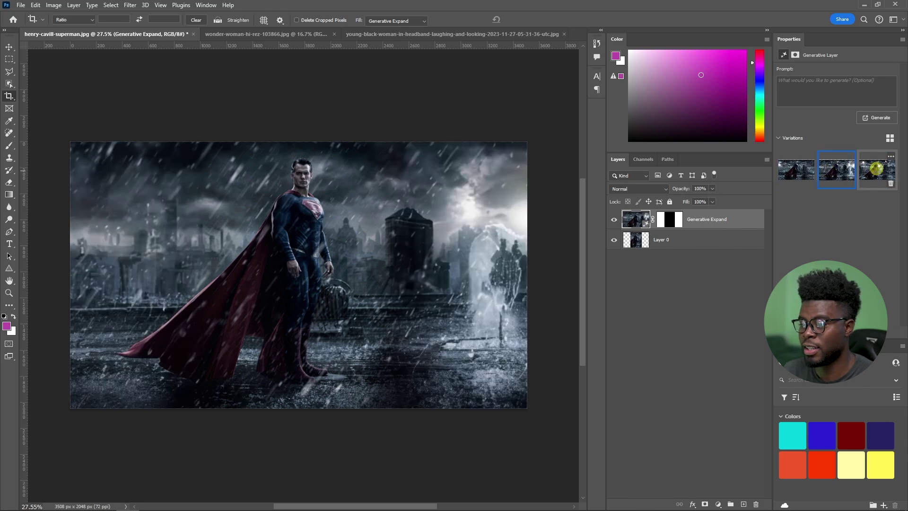
pyautogui.click(876, 170)
pyautogui.click(836, 168)
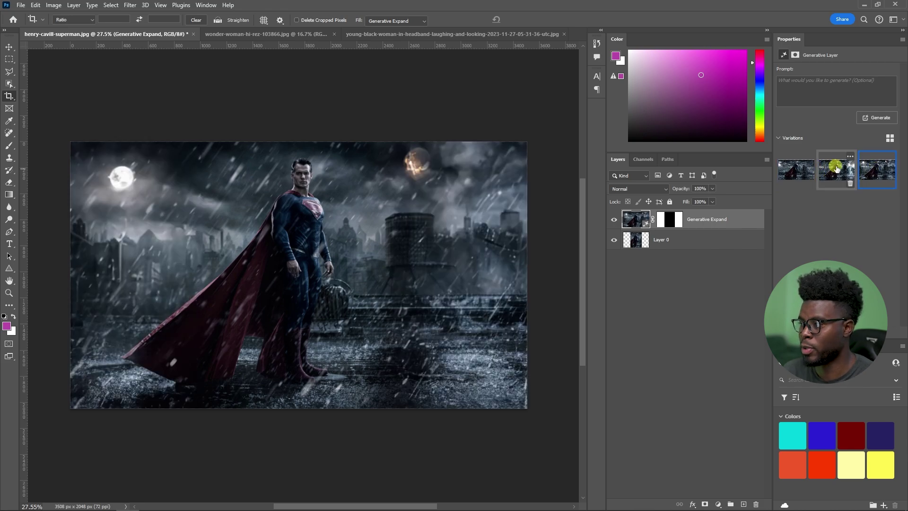
pyautogui.click(875, 168)
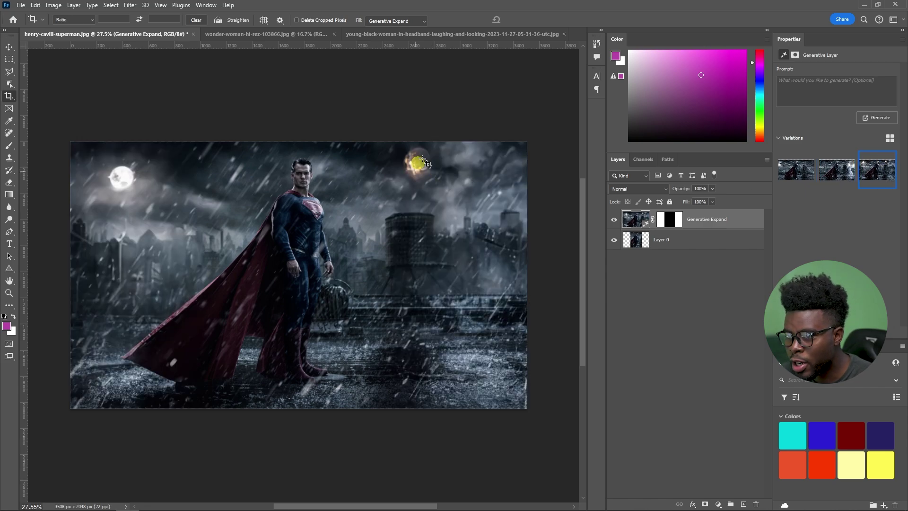
pyautogui.click(835, 170)
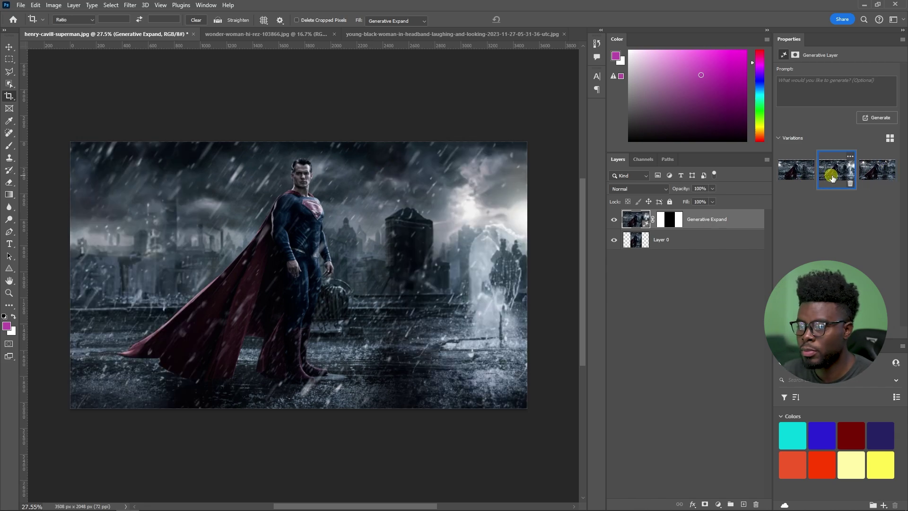
pyautogui.click(877, 179)
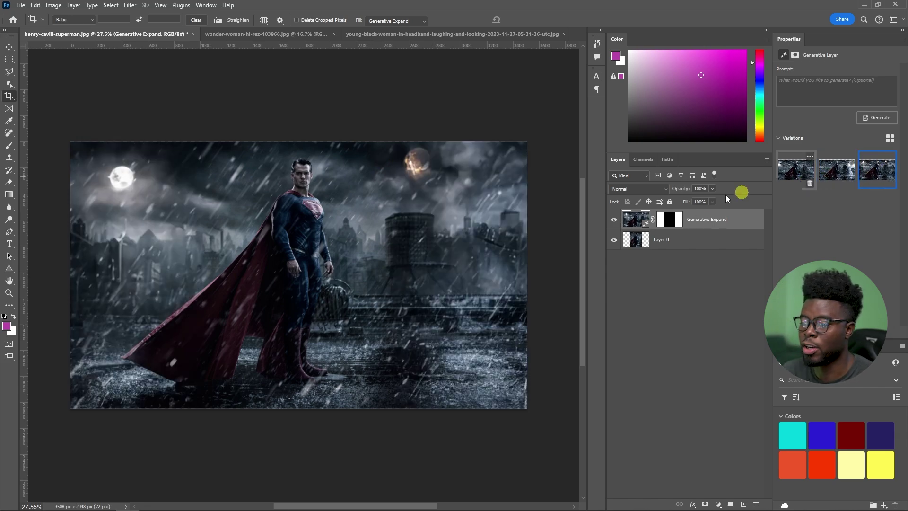
pyautogui.scroll(1, 280, 189)
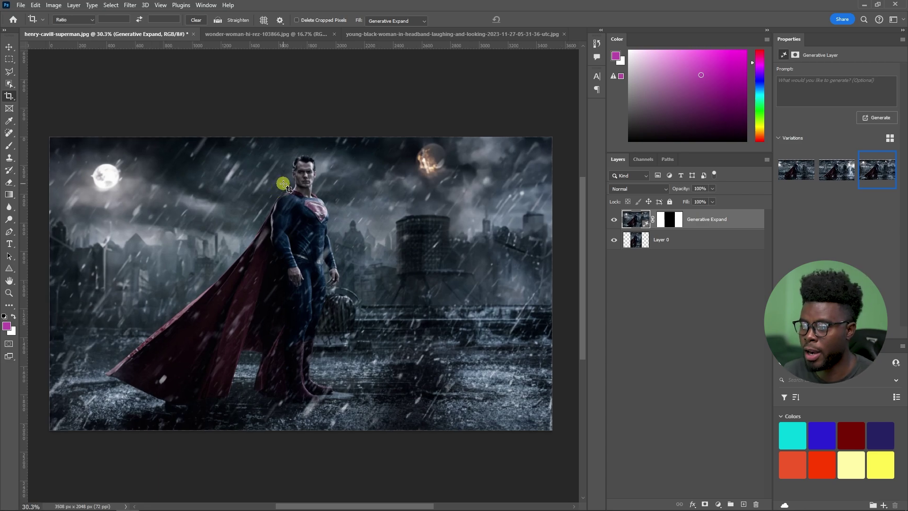
pyautogui.click(792, 170)
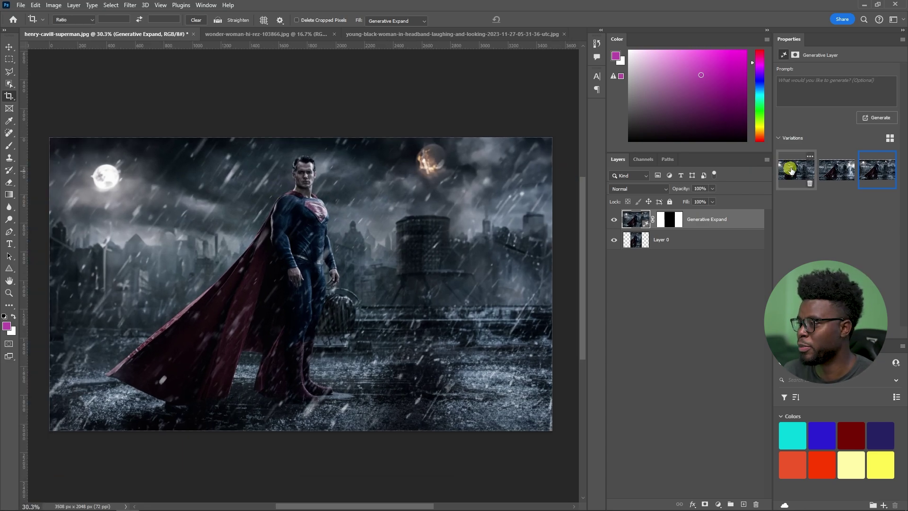
pyautogui.click(835, 173)
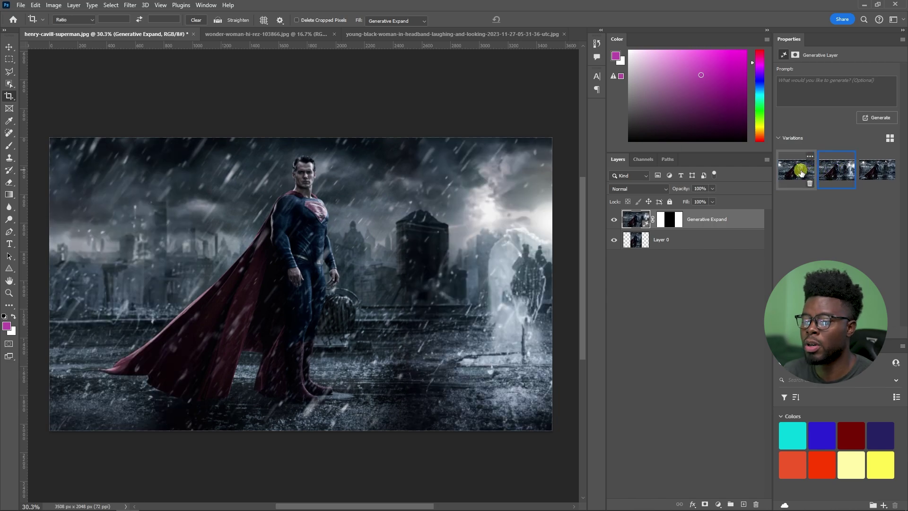
pyautogui.click(812, 173)
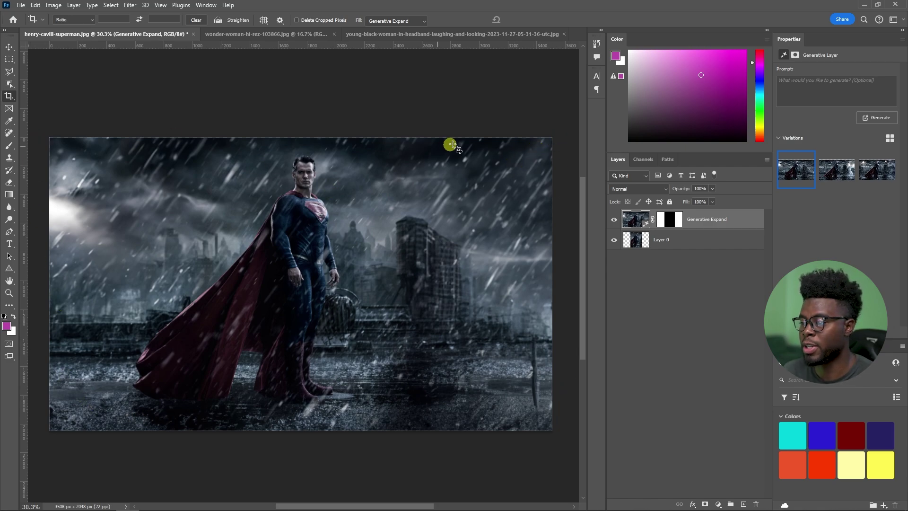
# Check the original without the generated sides, then select the third variation with two moons
pyautogui.click(614, 219)
pyautogui.click(614, 219)
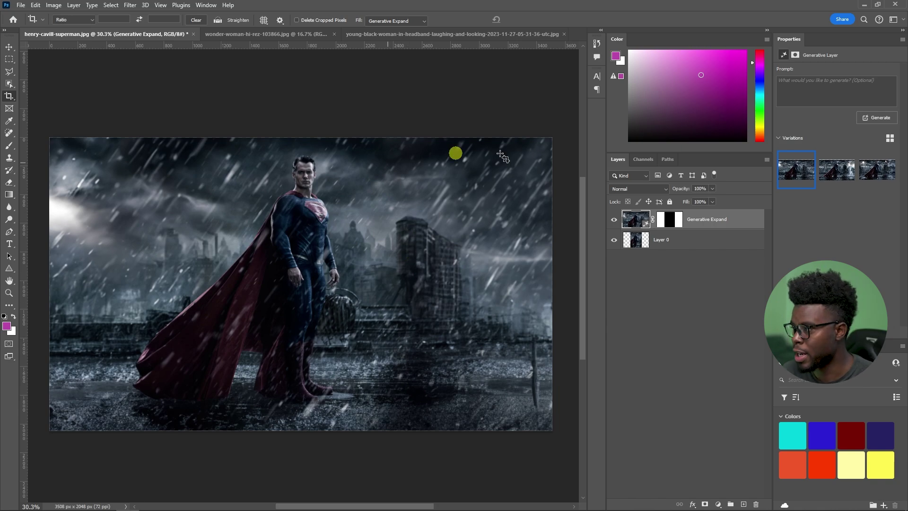
pyautogui.click(827, 169)
pyautogui.click(870, 174)
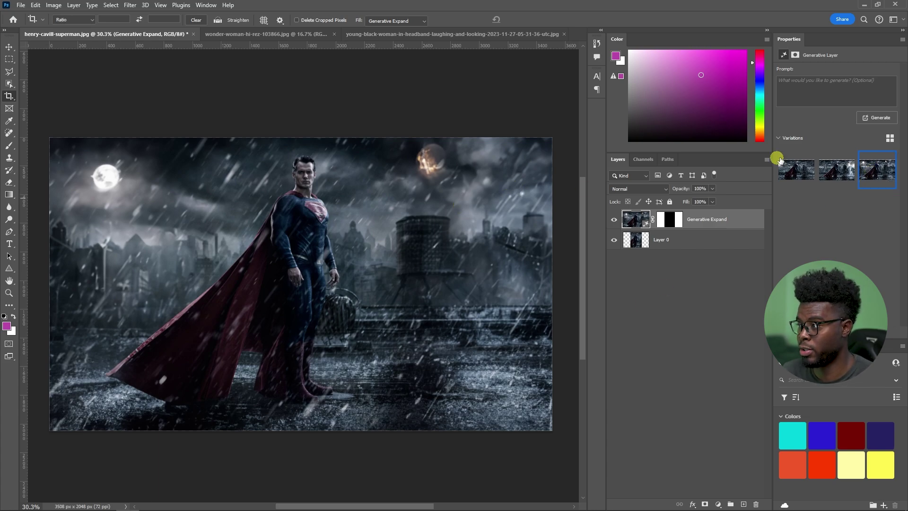
pyautogui.click(837, 174)
pyautogui.click(802, 171)
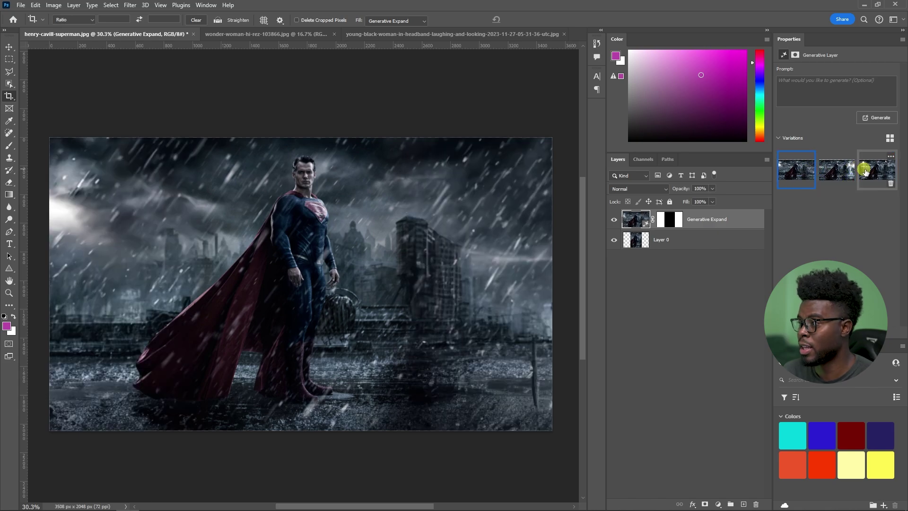
pyautogui.click(877, 169)
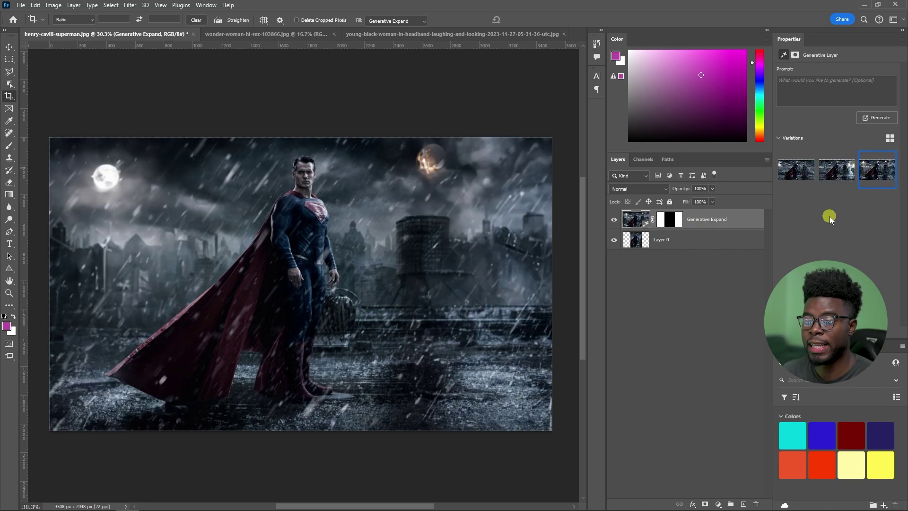
# Toggle the Generative Expand layer to compare the moonlit result with the original
pyautogui.click(614, 219)
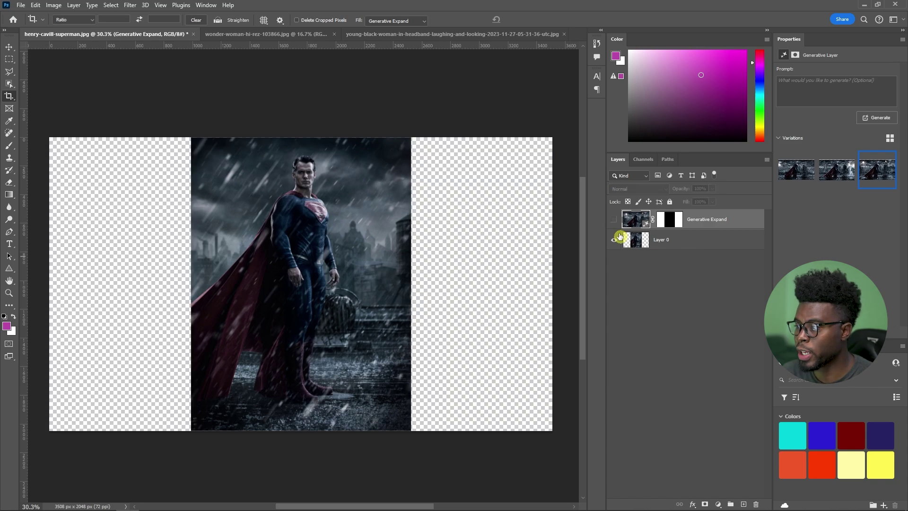
pyautogui.click(614, 219)
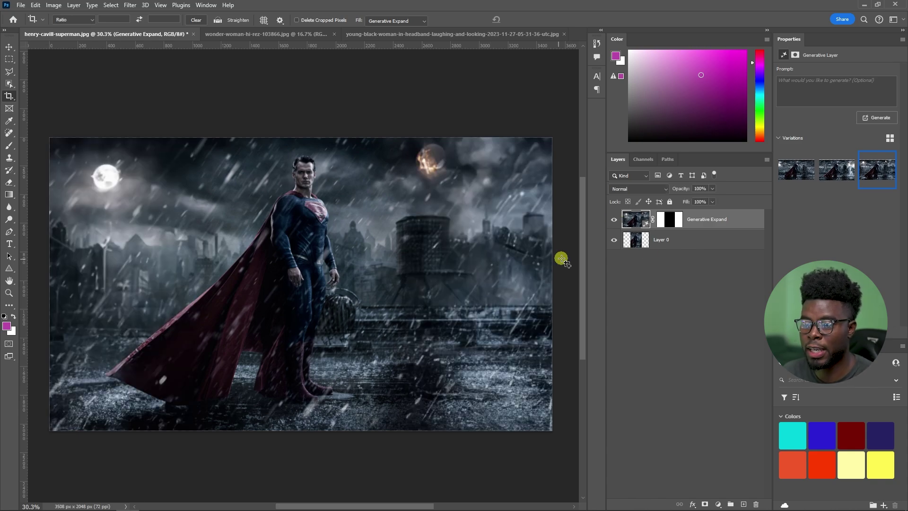
pyautogui.click(614, 219)
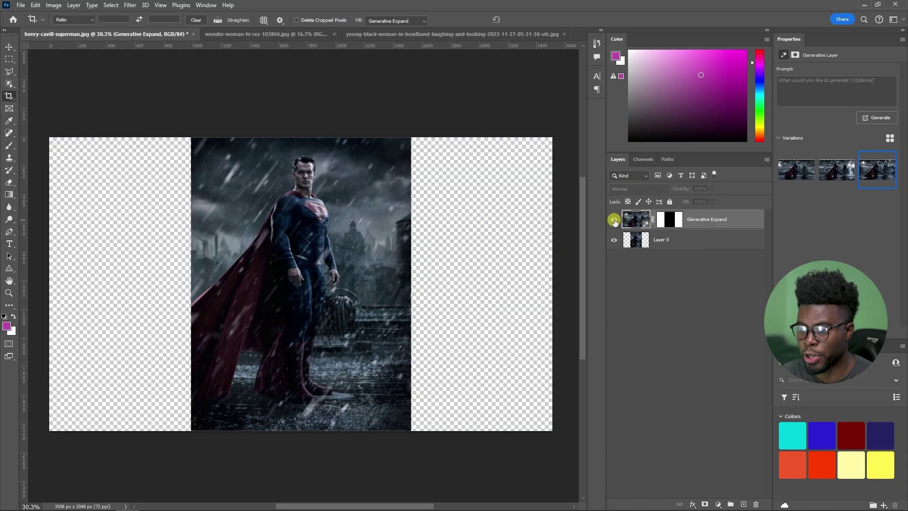
pyautogui.click(614, 219)
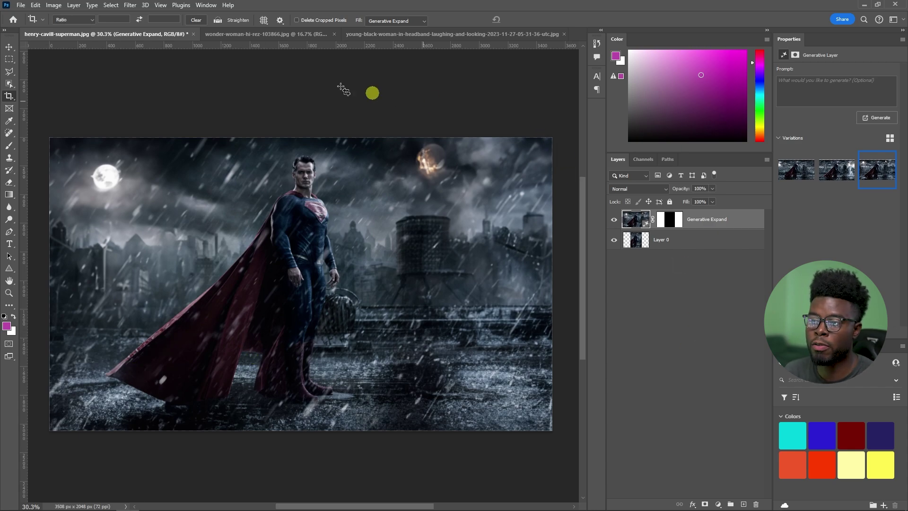
# Widen the Wonder Woman photo's crop evenly on both sides to 6284 × 4000 px for Generative Expand
pyautogui.click(302, 34)
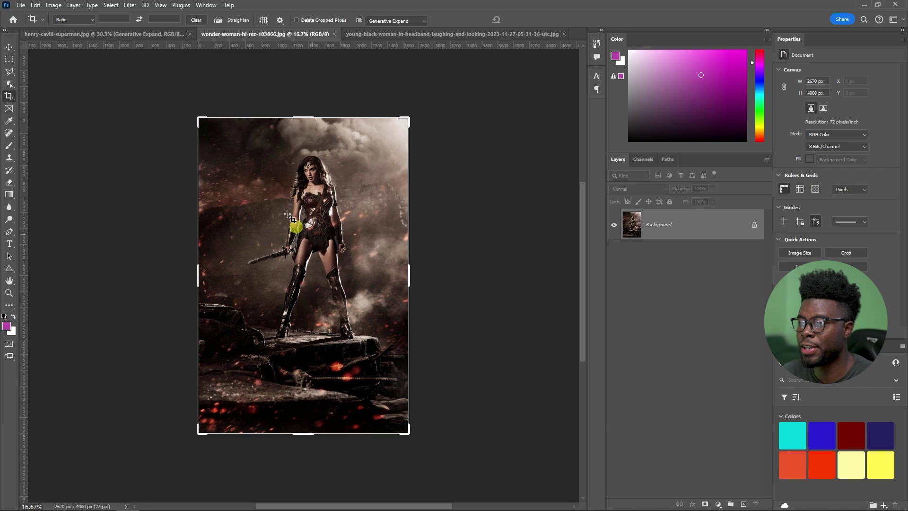
pyautogui.scroll(-2, 292, 219)
pyautogui.hscroll(2, 348, 243)
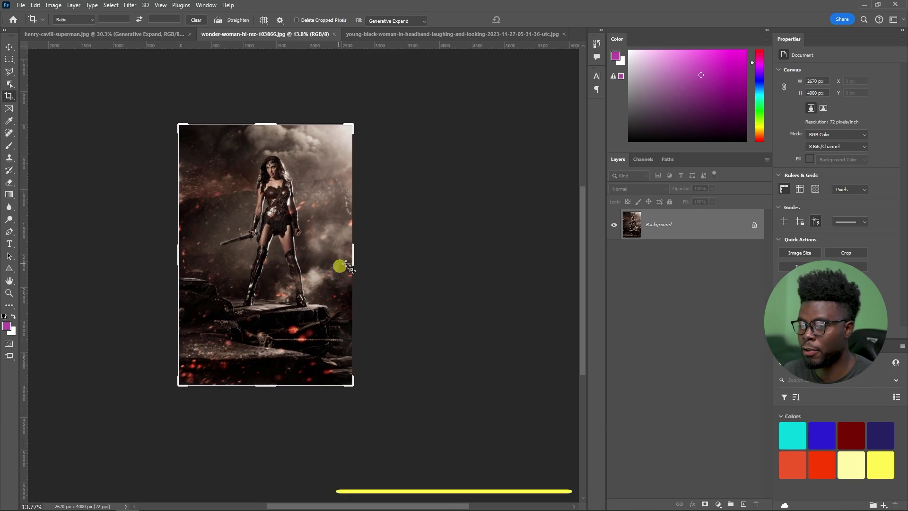
pyautogui.moveTo(355, 251); pyautogui.dragTo(417, 251)
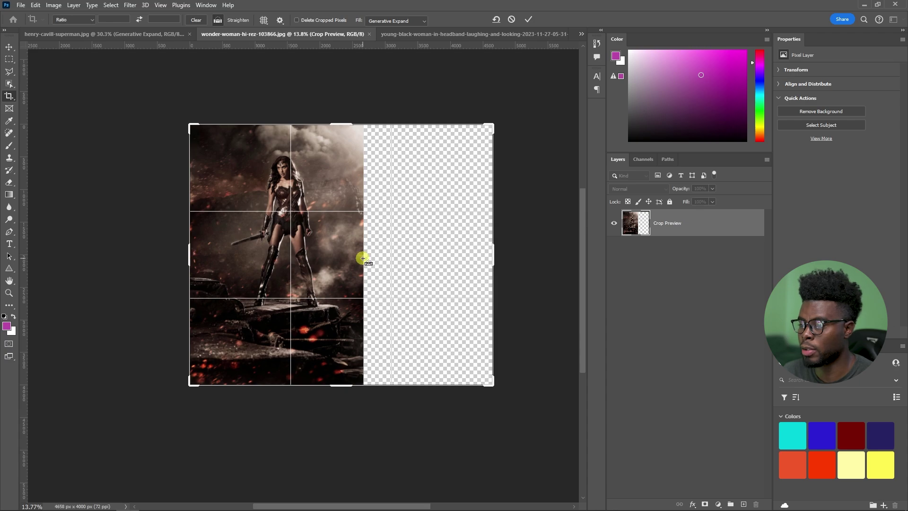
pyautogui.hotkey('ctrl', 'z')
pyautogui.moveTo(354, 256); pyautogui.dragTo(468, 257)
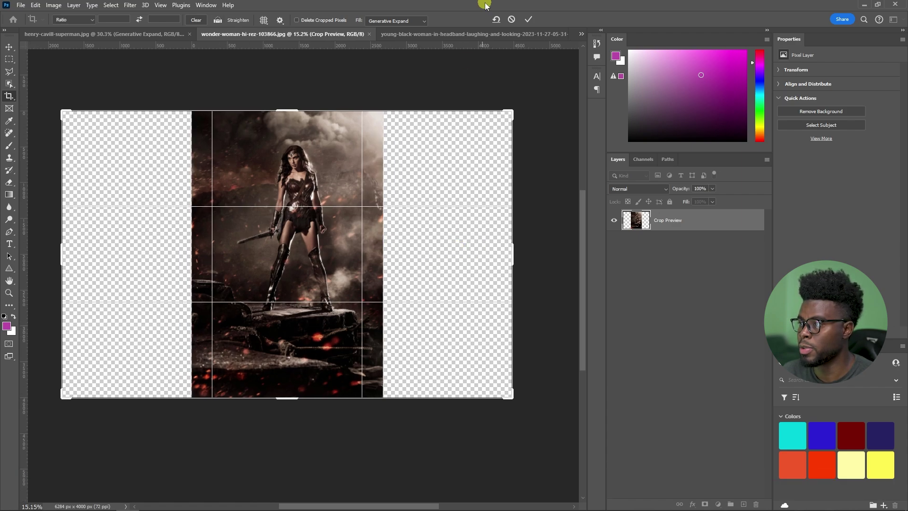
pyautogui.click(529, 20)
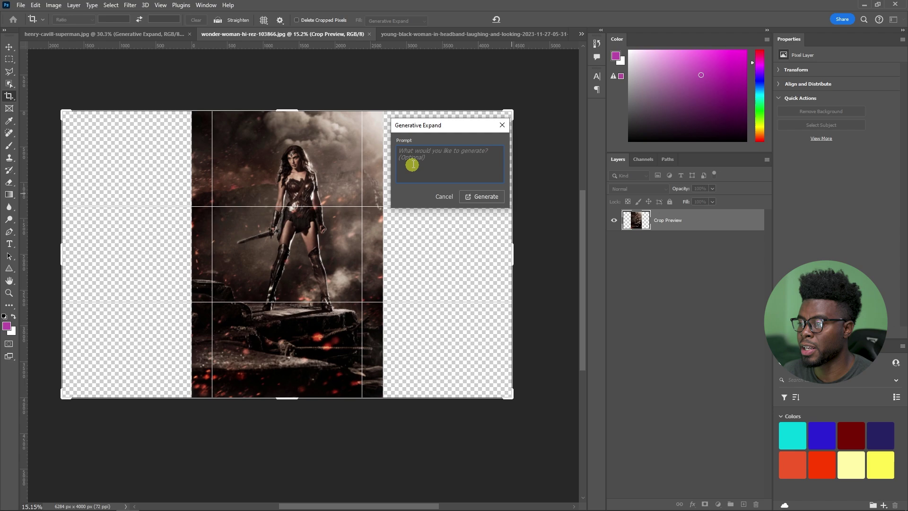
# Generate smoky, ember-filled rubble on the Wonder Woman photo's new sides without a prompt
pyautogui.click(489, 200)
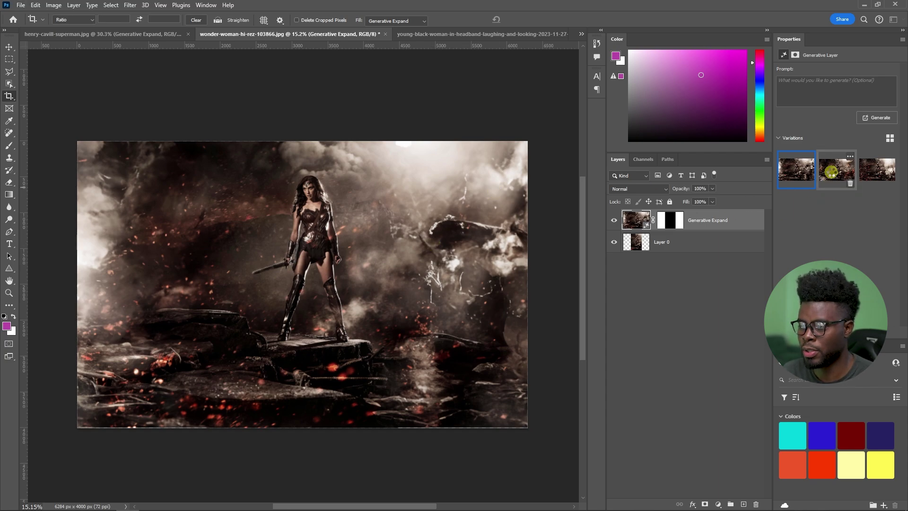
# Compare the three Wonder Woman variations and keep the third, with white smoke on the right
pyautogui.click(831, 173)
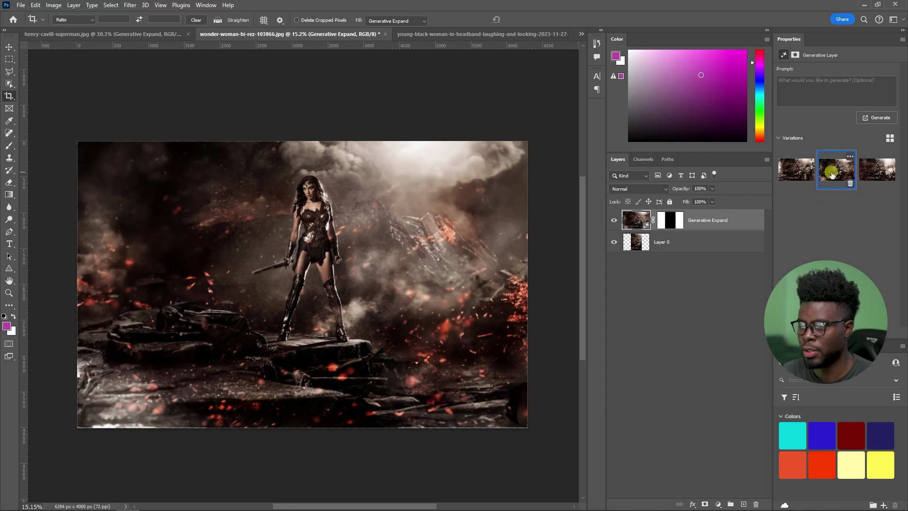
pyautogui.click(800, 173)
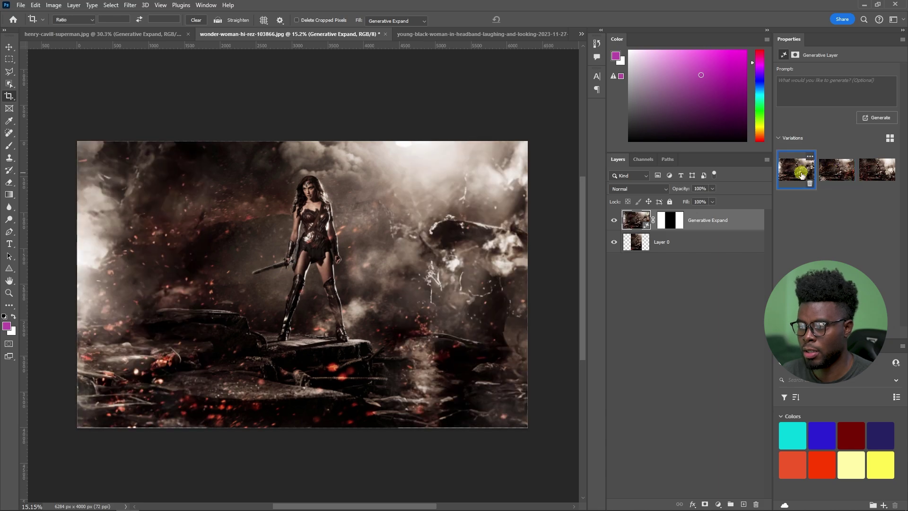
pyautogui.click(827, 173)
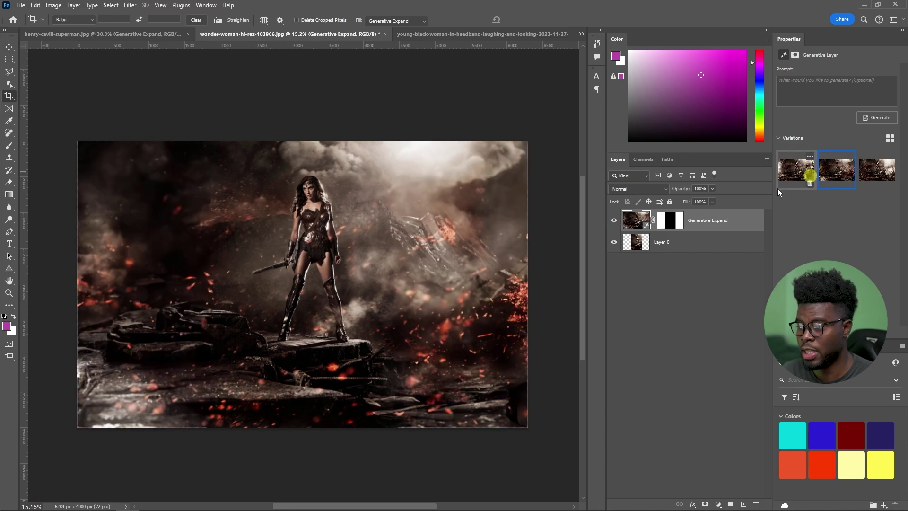
pyautogui.click(870, 174)
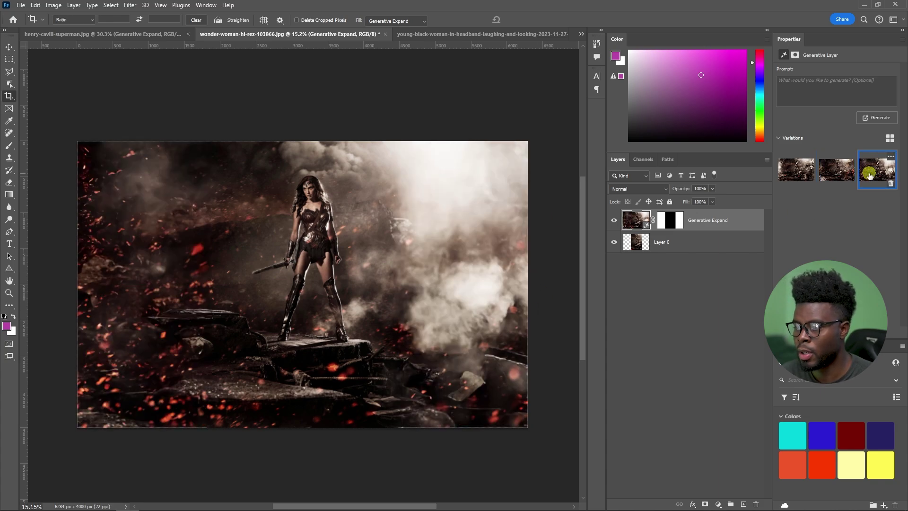
pyautogui.click(844, 174)
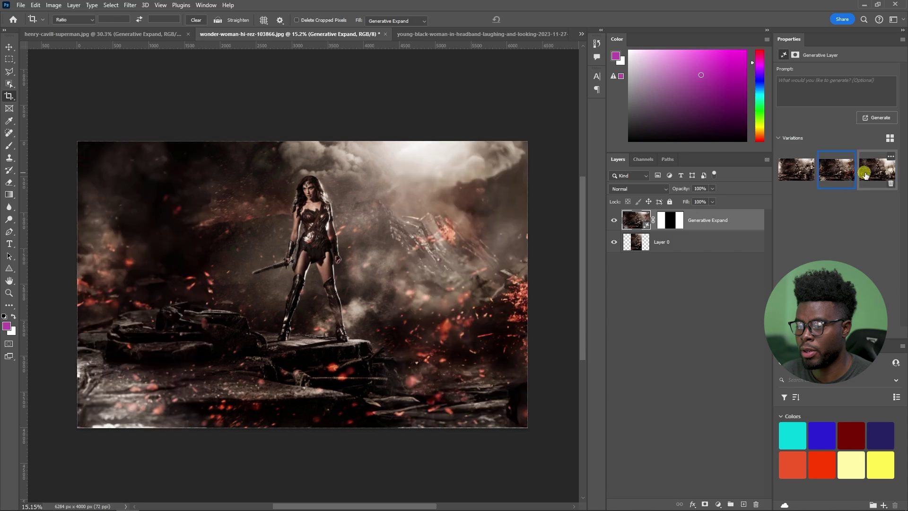
pyautogui.click(866, 175)
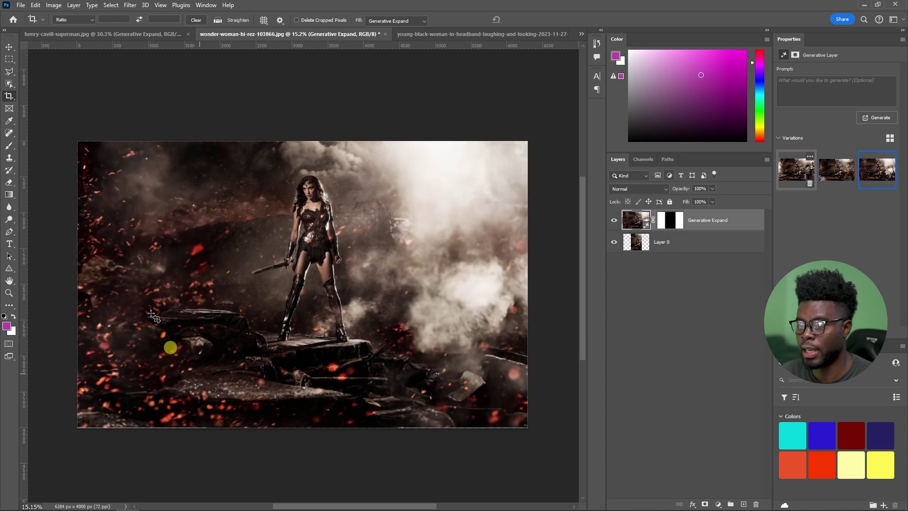
pyautogui.scroll(1, 264, 251)
pyautogui.scroll(-2, 269, 248)
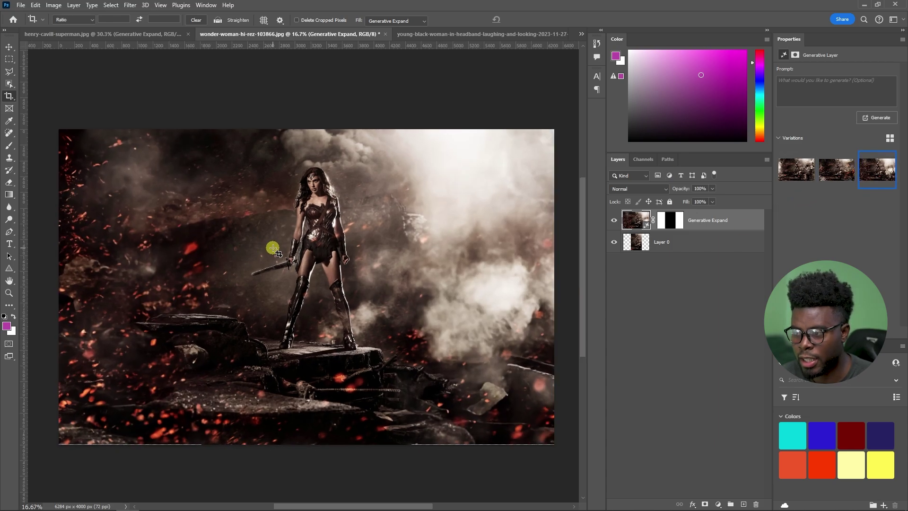
pyautogui.scroll(1, 307, 258)
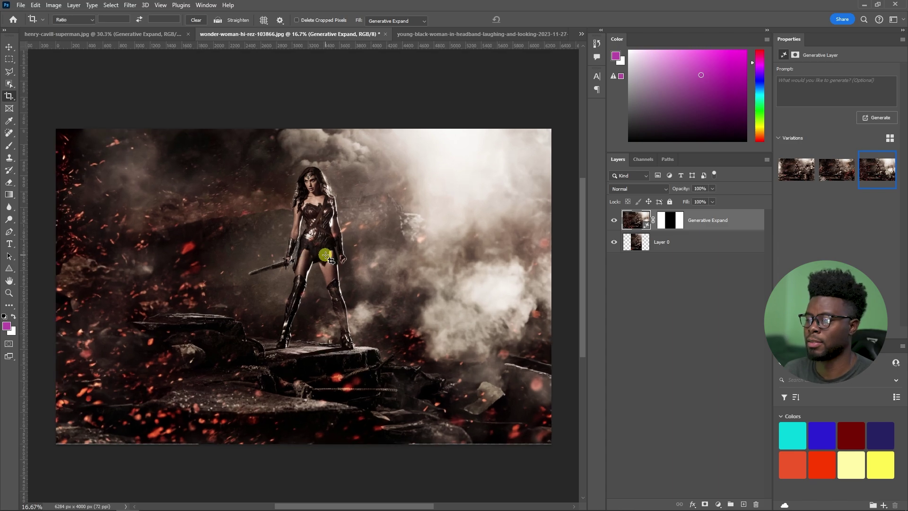